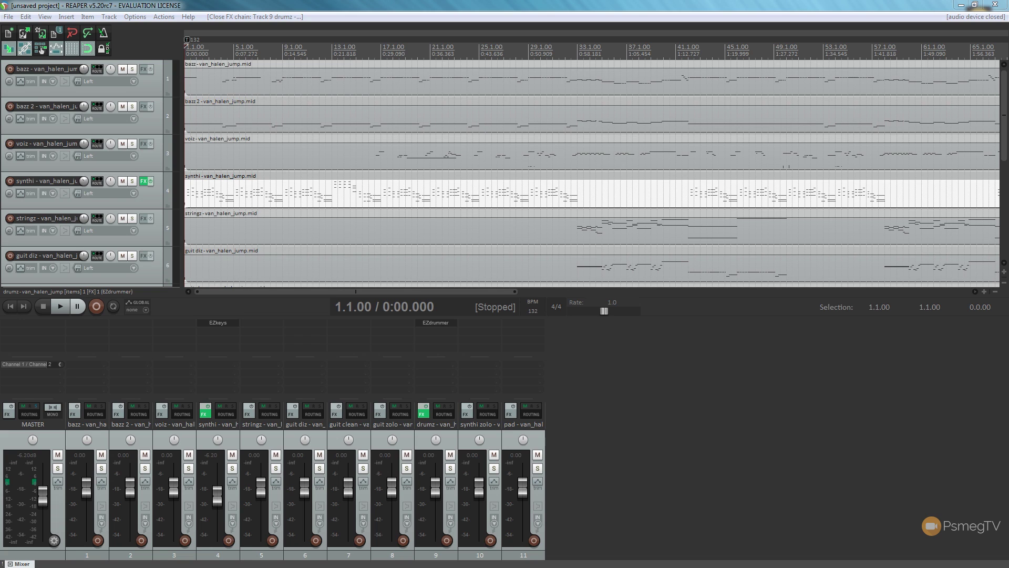
- Open the synthi track's MIDI item in the MIDI editor and display it as musical notation
{"action": "left_click", "coordinate": [214, 192]}
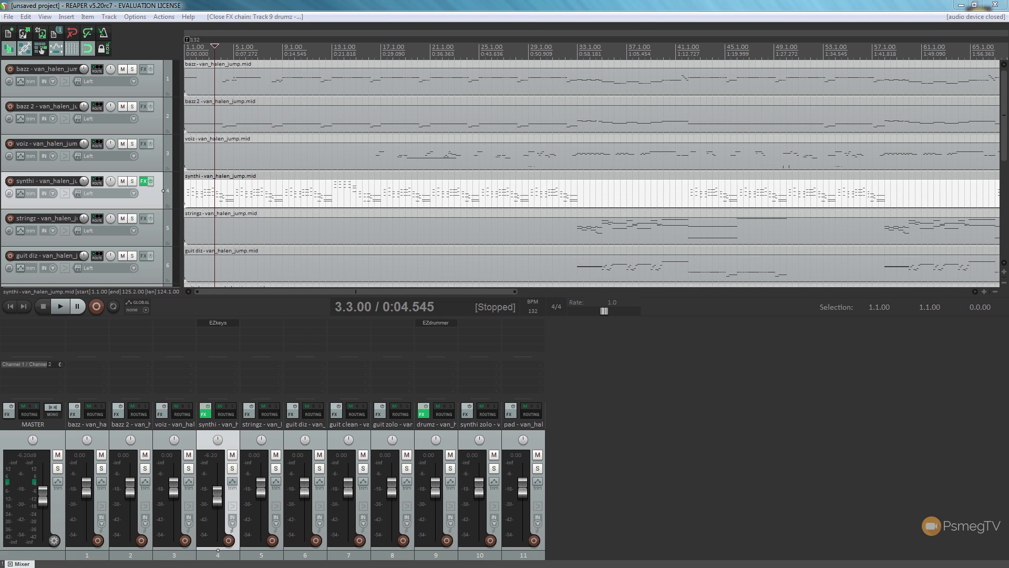
{"action": "double_click", "coordinate": [216, 193]}
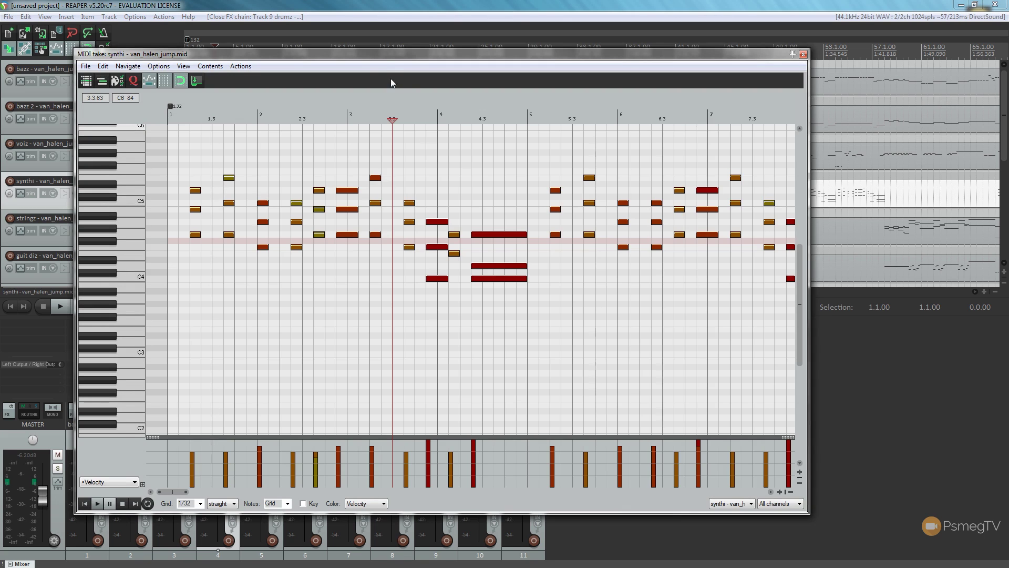
{"action": "left_click_drag", "start_coordinate": [380, 57], "coordinate": [356, 28]}
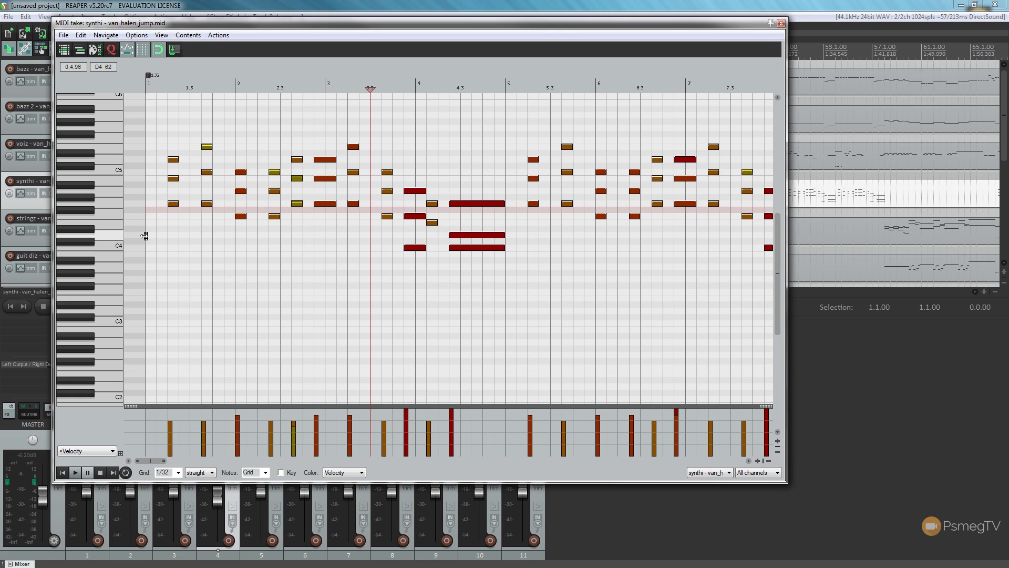
{"action": "left_click", "coordinate": [161, 36]}
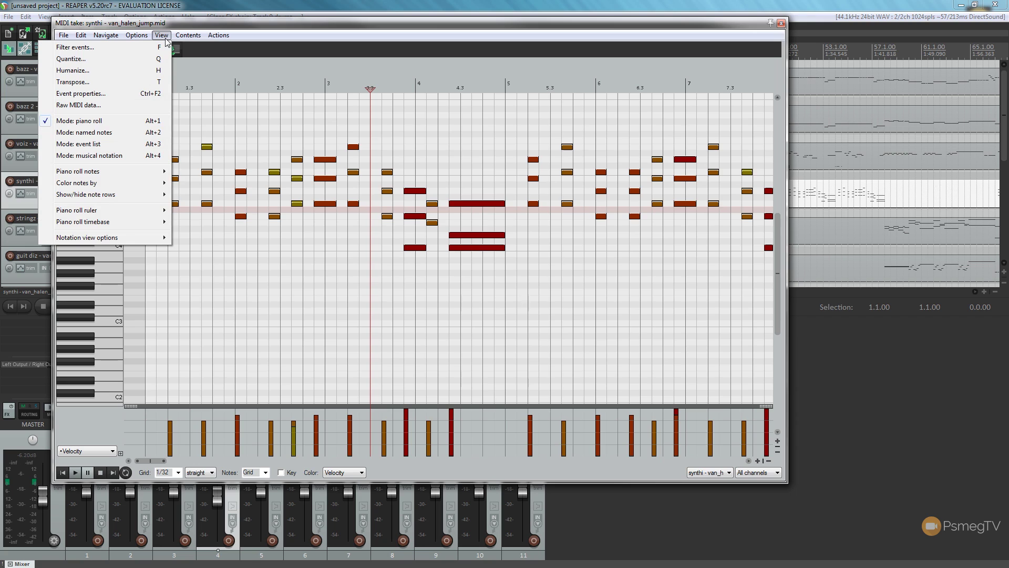
{"action": "left_click", "coordinate": [109, 156]}
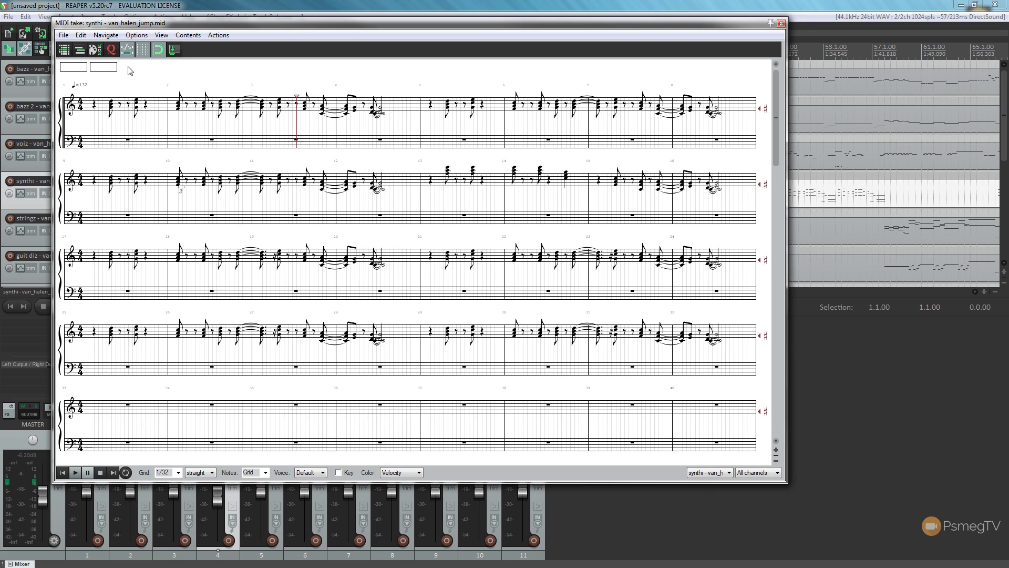
- Return the synthi item to piano roll mode and play a passage of it
{"action": "left_click", "coordinate": [161, 35]}
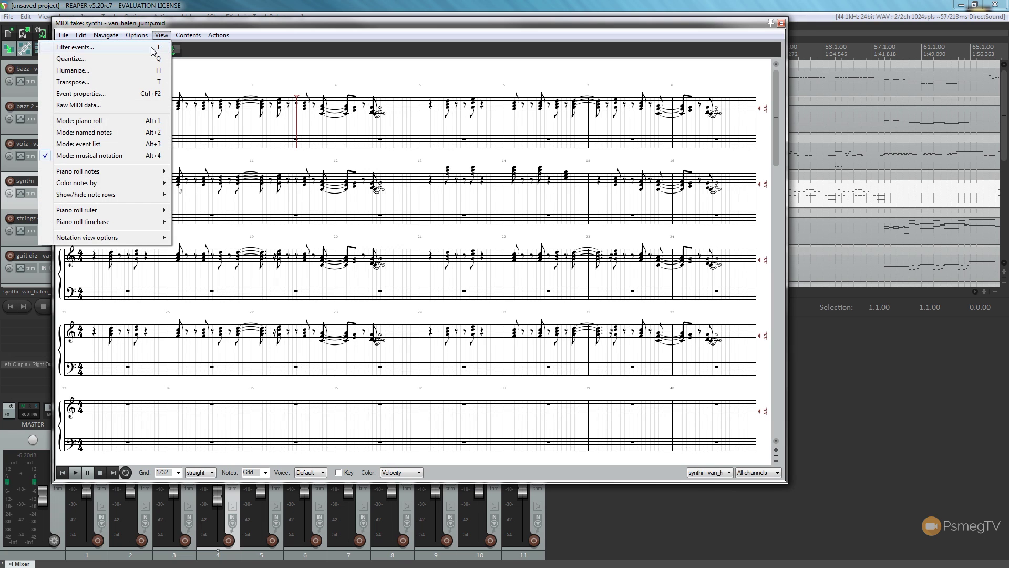
{"action": "left_click", "coordinate": [97, 121]}
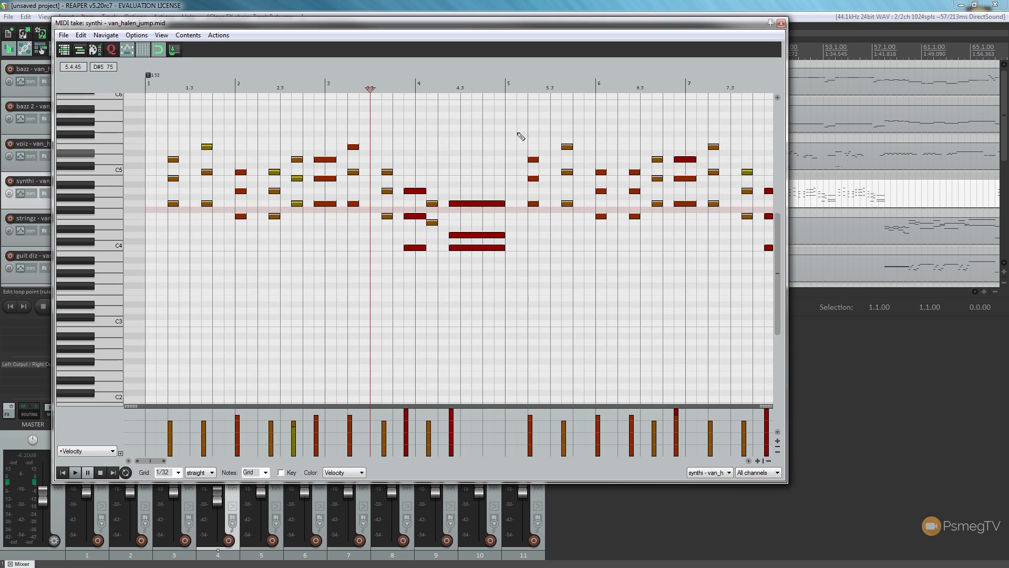
{"action": "left_click", "coordinate": [76, 472]}
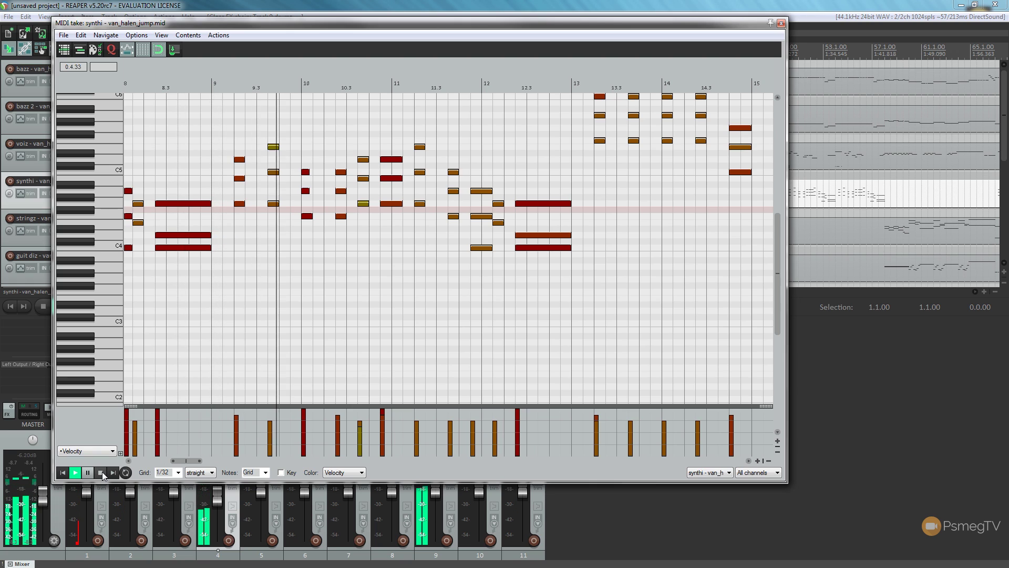
{"action": "left_click", "coordinate": [102, 471]}
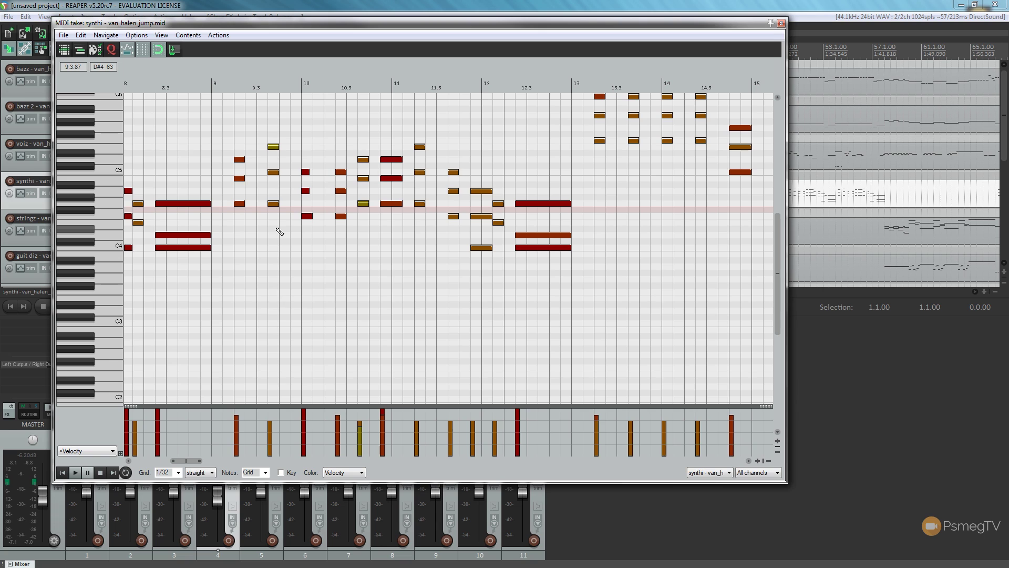
- Display the synthi item in musical notation mode again and play it while following the score
{"action": "left_click", "coordinate": [135, 35]}
{"action": "mouse_move", "coordinate": [160, 35]}
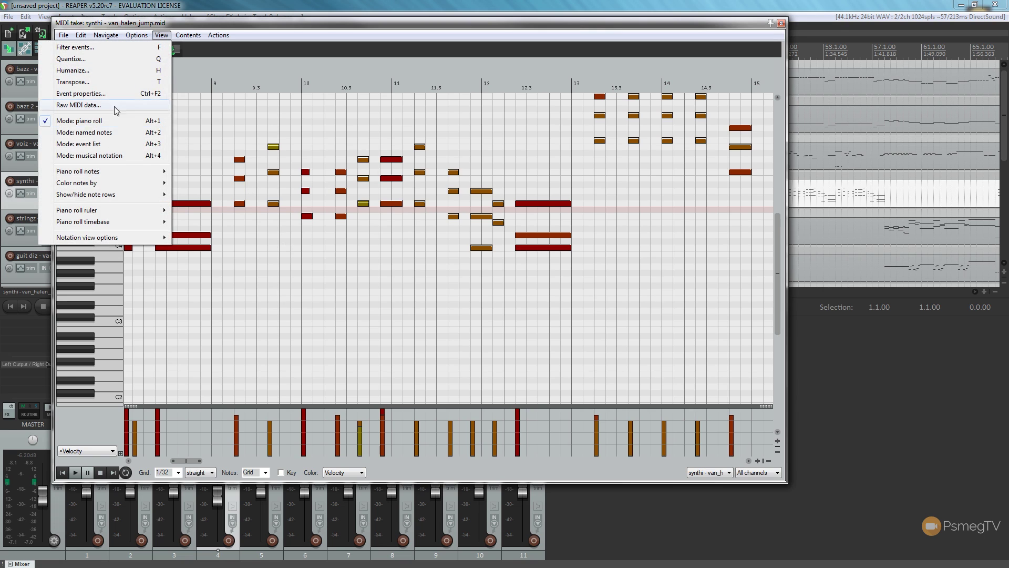
{"action": "left_click", "coordinate": [102, 156]}
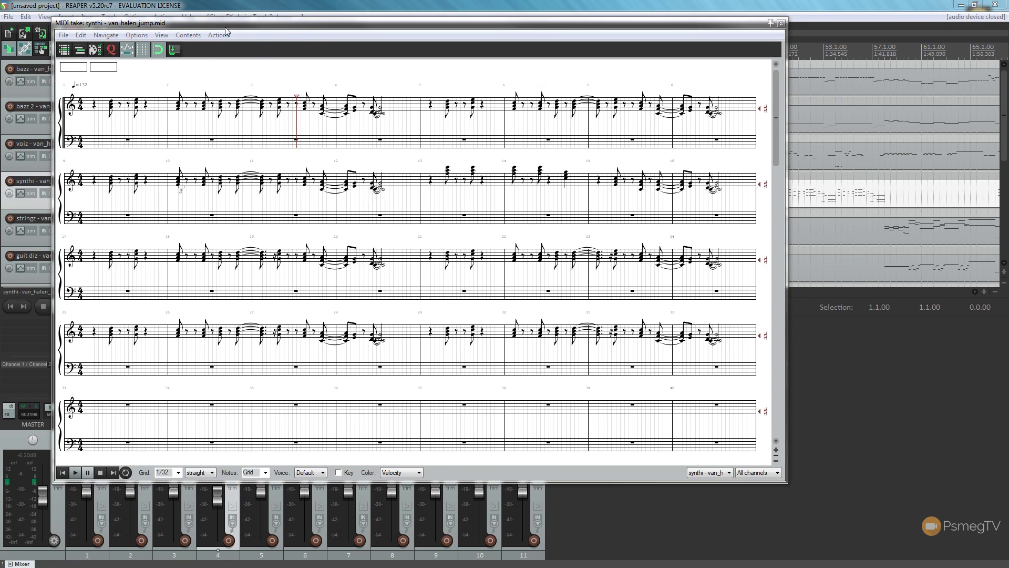
{"action": "left_click_drag", "start_coordinate": [227, 29], "coordinate": [332, 29]}
{"action": "left_click", "coordinate": [60, 306]}
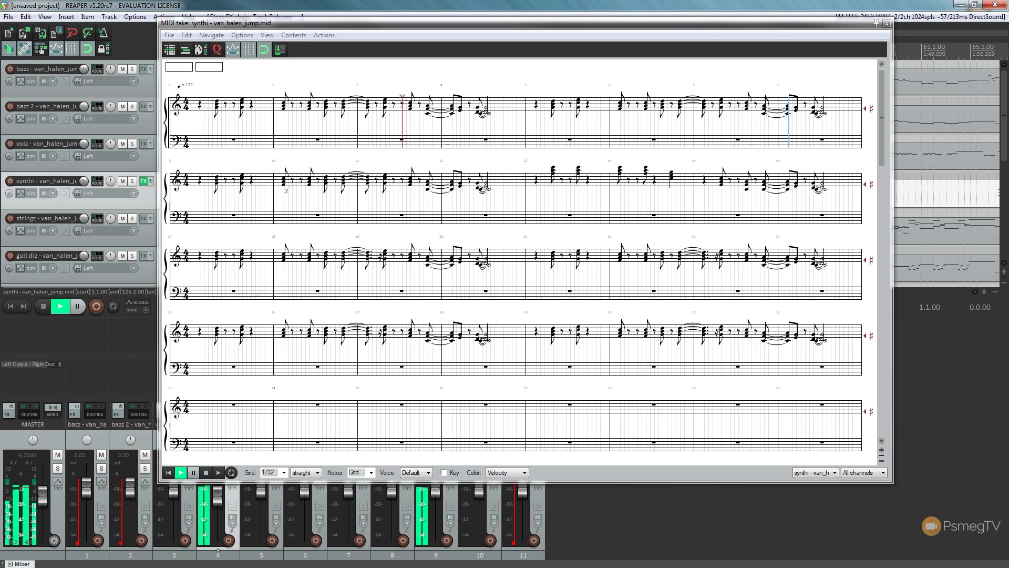
{"action": "key", "text": "space"}
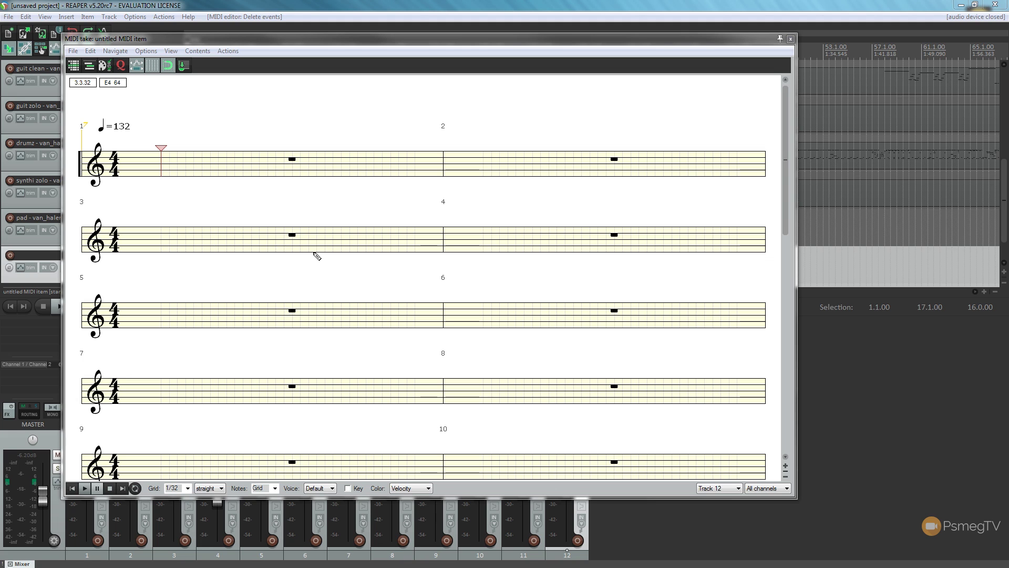
- Insert a short C-sharp note near the start of measure 1 in the untitled MIDI item and play it back
{"action": "left_click", "coordinate": [178, 159]}
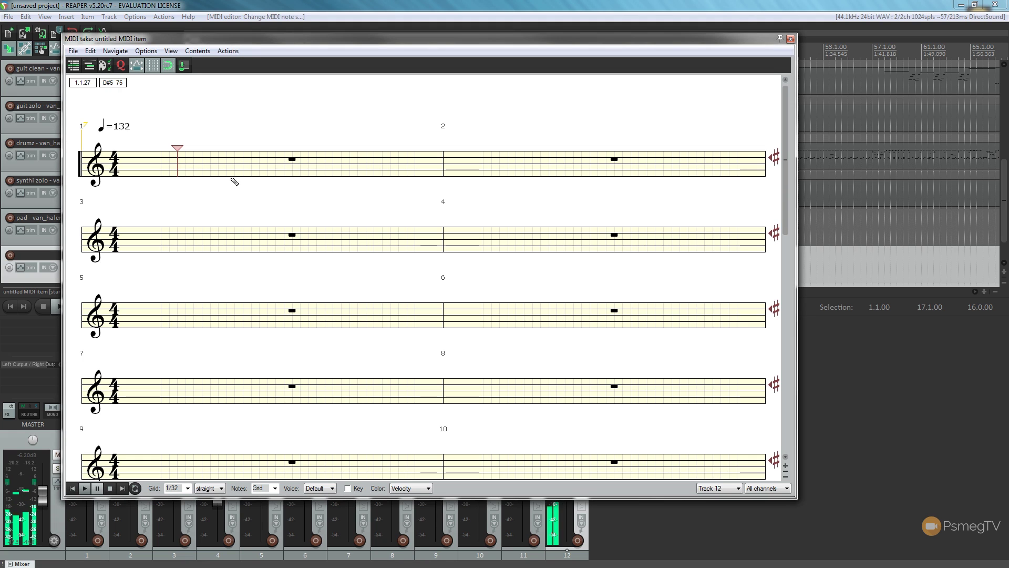
{"action": "left_click", "coordinate": [180, 161]}
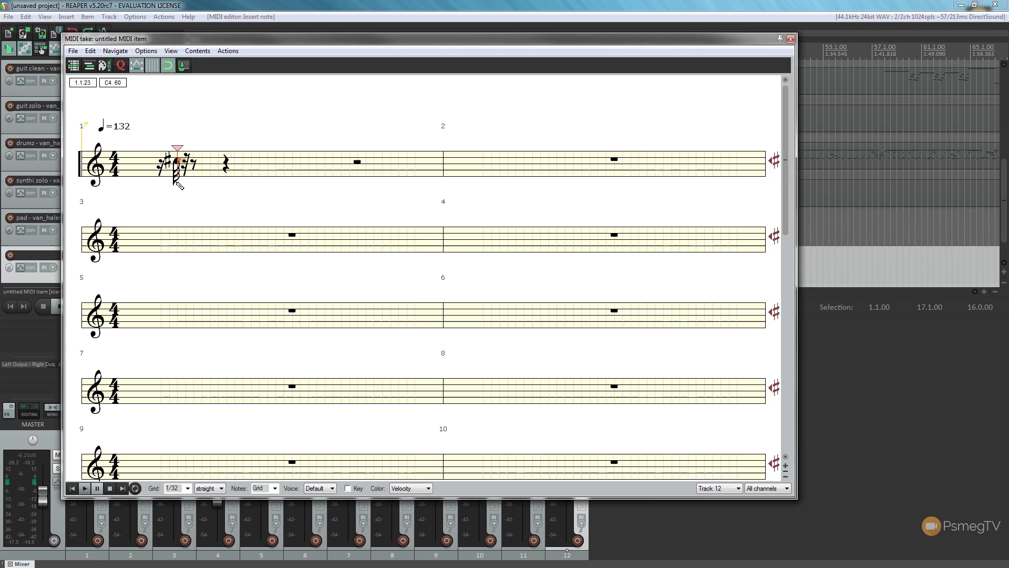
{"action": "left_click", "coordinate": [86, 488]}
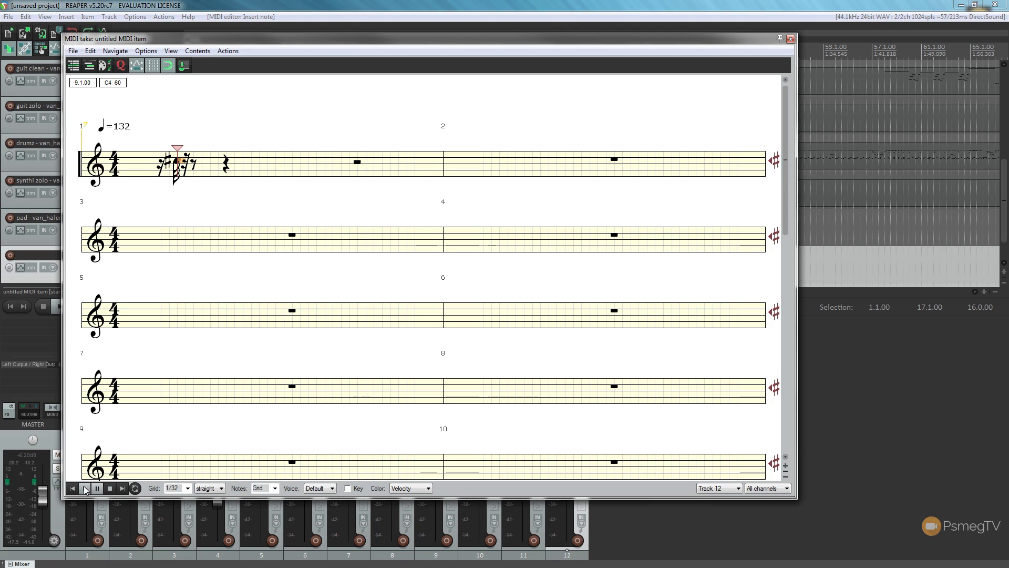
{"action": "left_click", "coordinate": [110, 488]}
- Stretch the C-sharp note to nearly the end of measure 1 and play the result
{"action": "left_click_drag", "start_coordinate": [184, 160], "coordinate": [415, 163]}
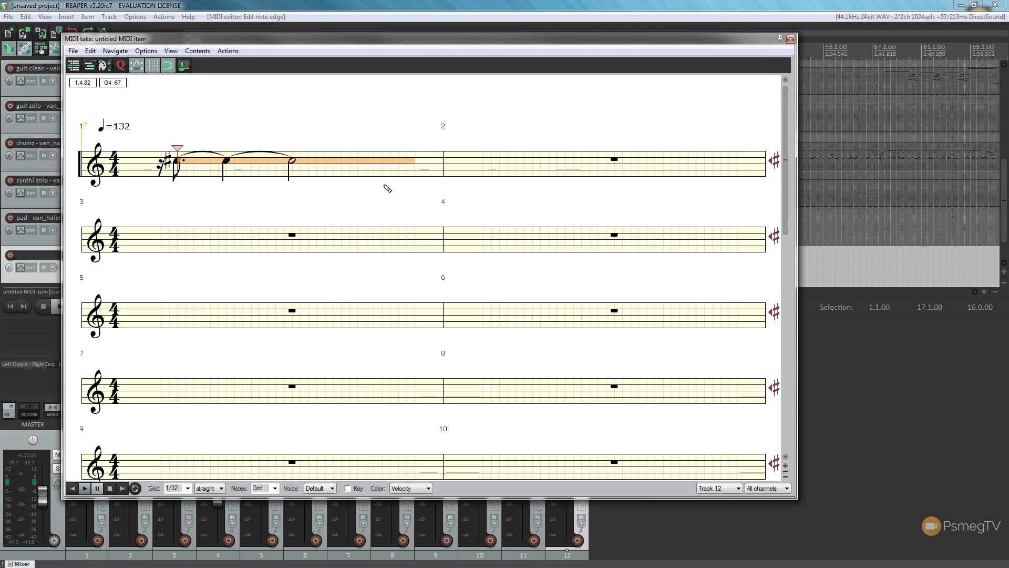
{"action": "left_click", "coordinate": [84, 489]}
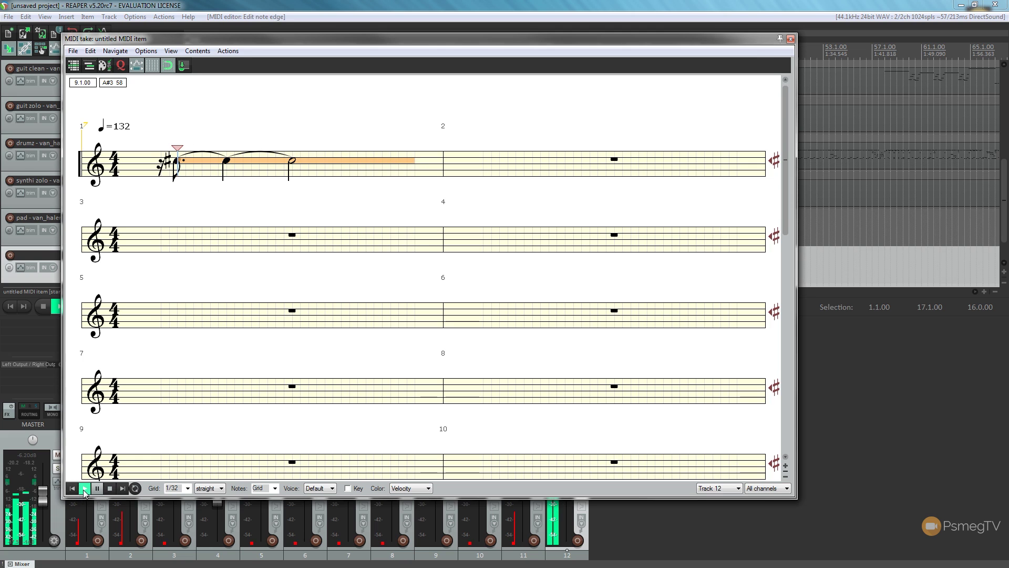
{"action": "left_click", "coordinate": [109, 487]}
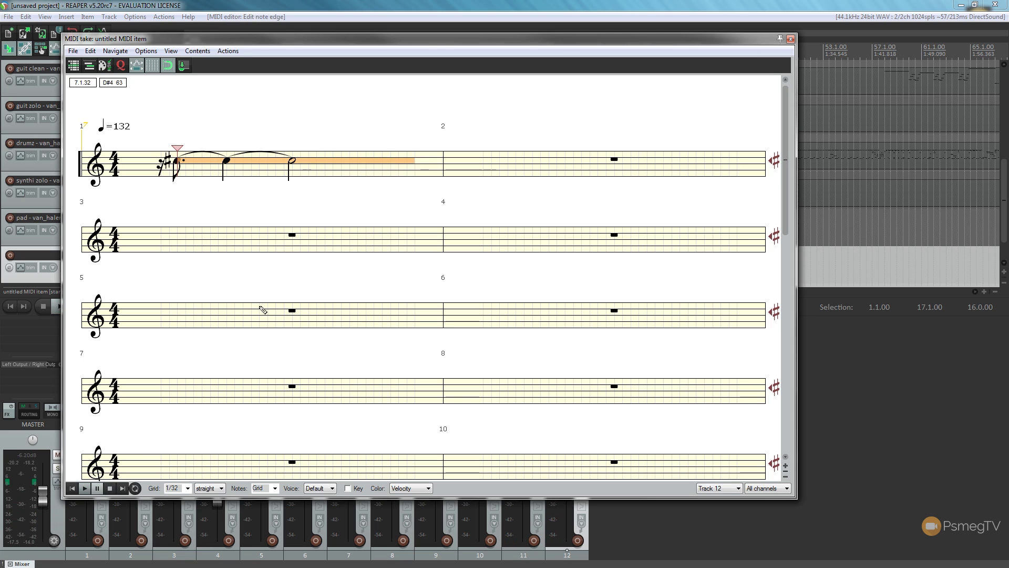
- Add two short notes below the held note in measure 1, placing the upper of the two at C4
{"action": "left_click", "coordinate": [202, 178]}
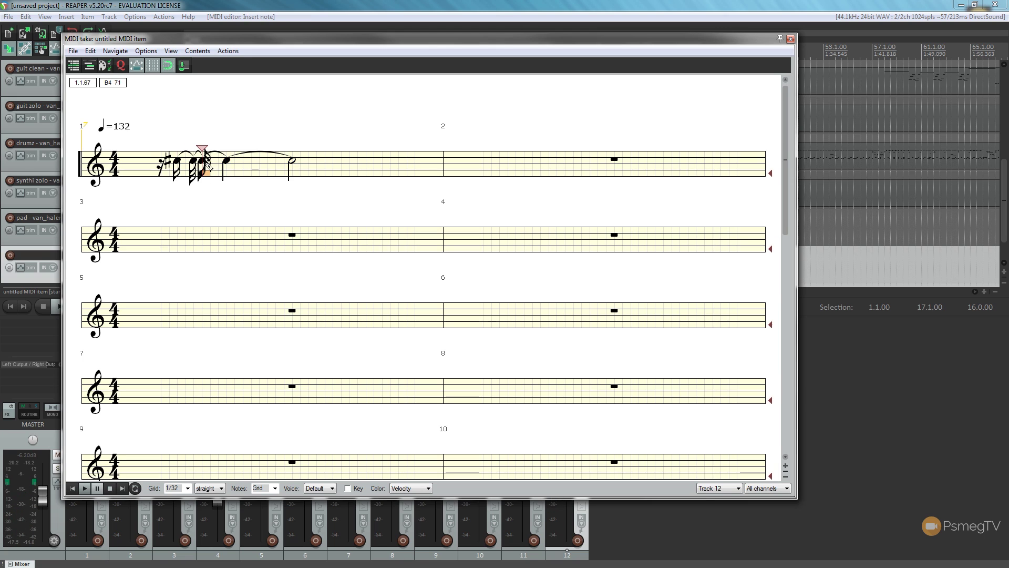
{"action": "left_click_drag", "start_coordinate": [201, 175], "coordinate": [200, 198]}
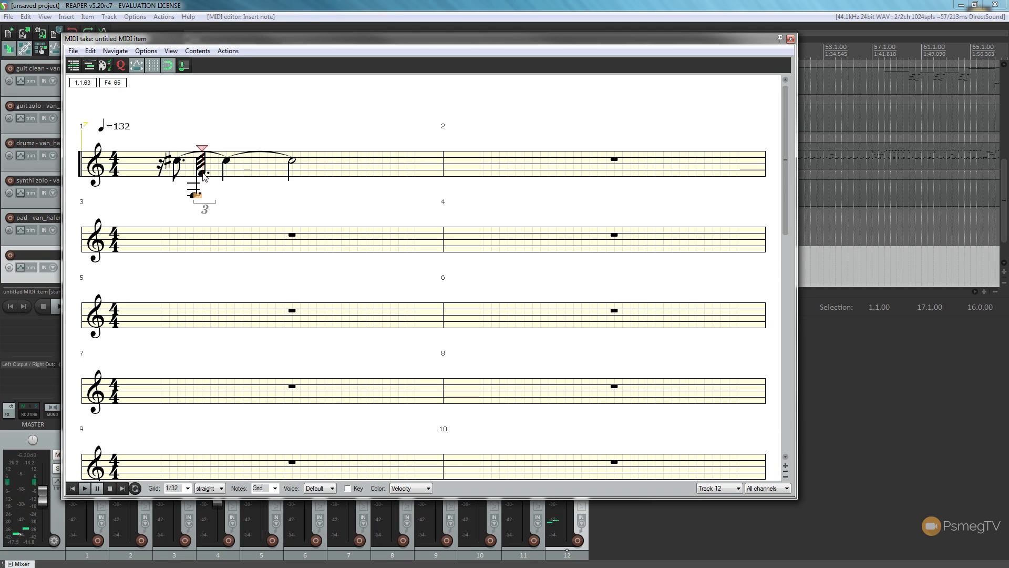
{"action": "left_click", "coordinate": [205, 183]}
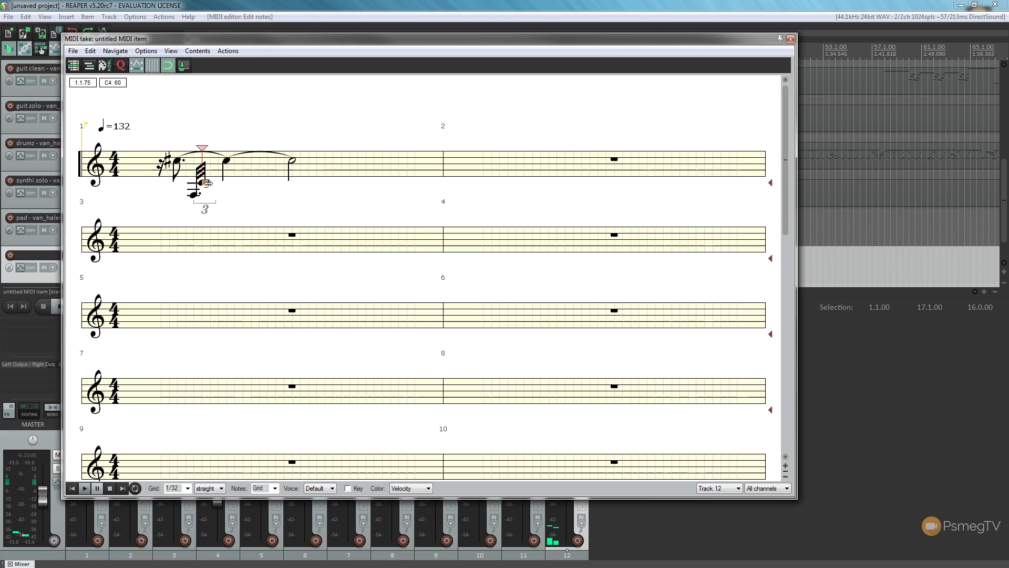
- Lengthen the C4 note past the third beat of measure 1 and play the measure
{"action": "left_click_drag", "start_coordinate": [205, 183], "coordinate": [318, 184]}
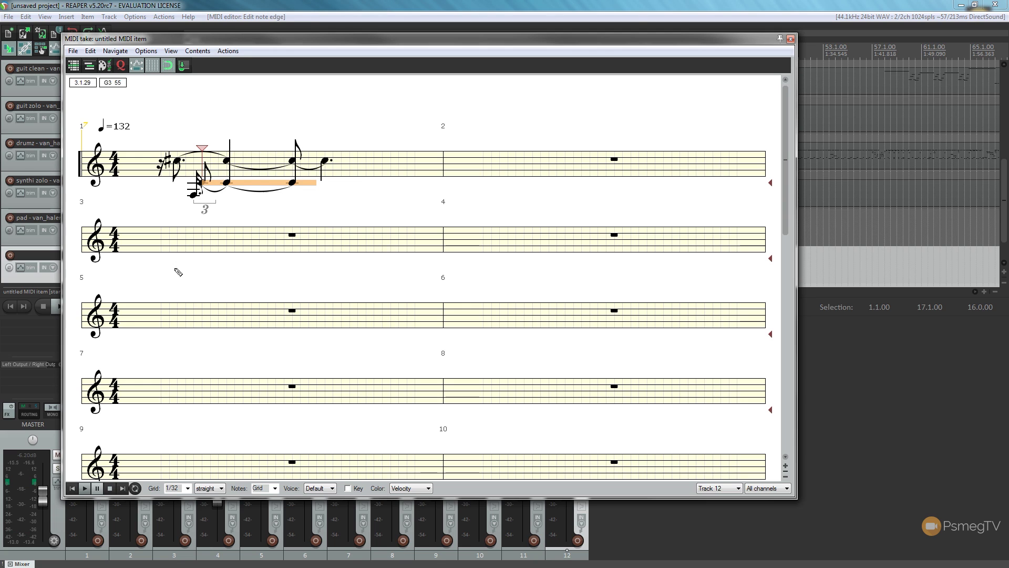
{"action": "left_click", "coordinate": [83, 488]}
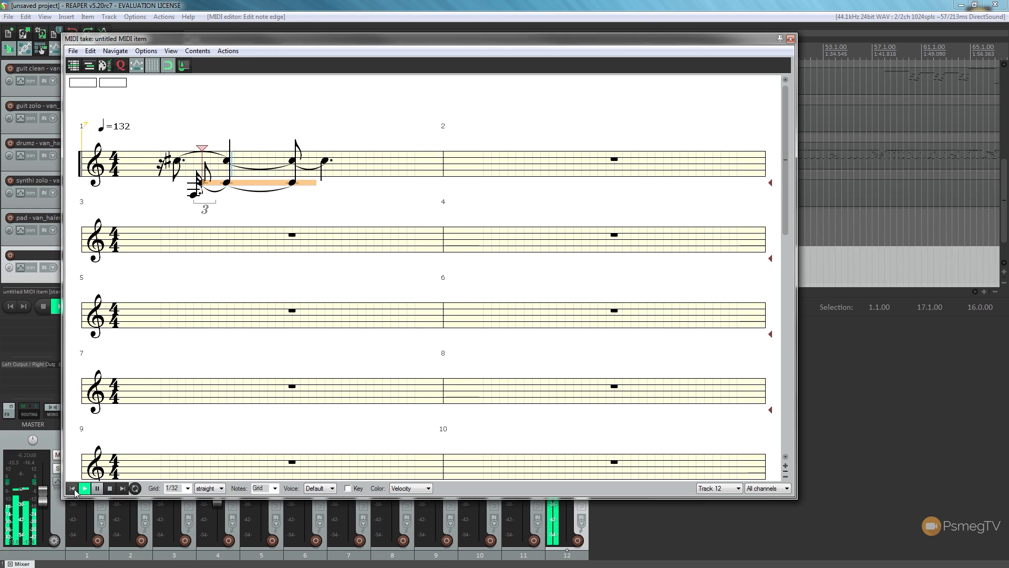
{"action": "left_click", "coordinate": [109, 487]}
- Raise the long lower note in measure 1 to D#4 and play the measure from the start
{"action": "left_click_drag", "start_coordinate": [212, 186], "coordinate": [212, 182]}
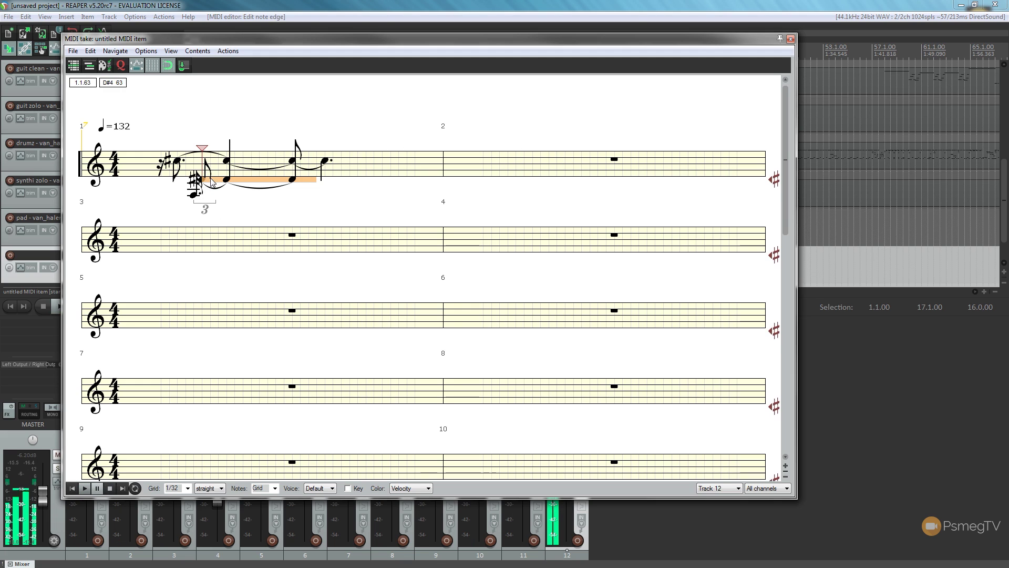
{"action": "left_click", "coordinate": [72, 487]}
{"action": "left_click", "coordinate": [84, 488]}
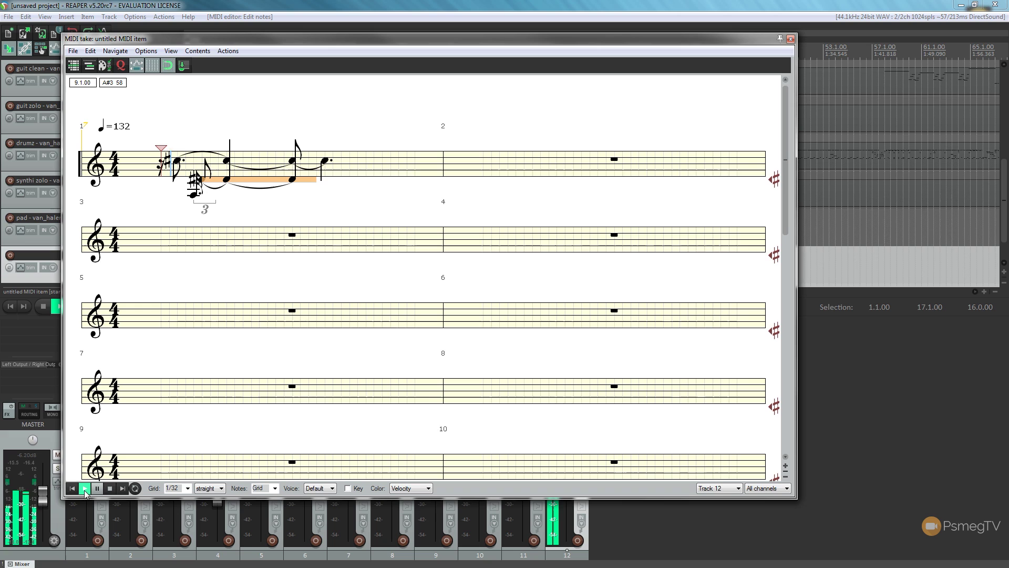
{"action": "key", "text": "space"}
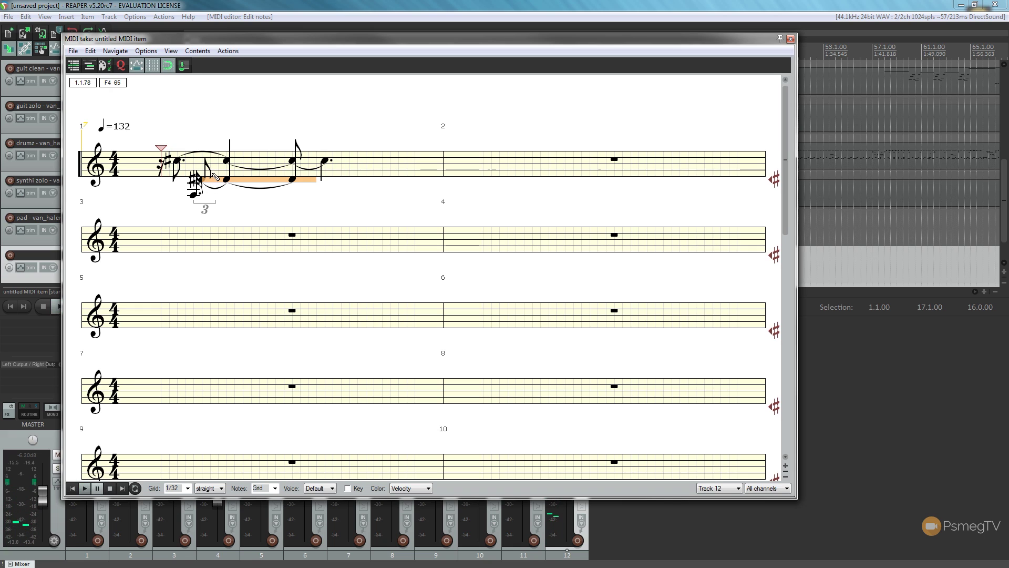
- Shift the D#4 note slightly earlier in measure 1 and play the measure
{"action": "left_click_drag", "start_coordinate": [215, 177], "coordinate": [196, 175]}
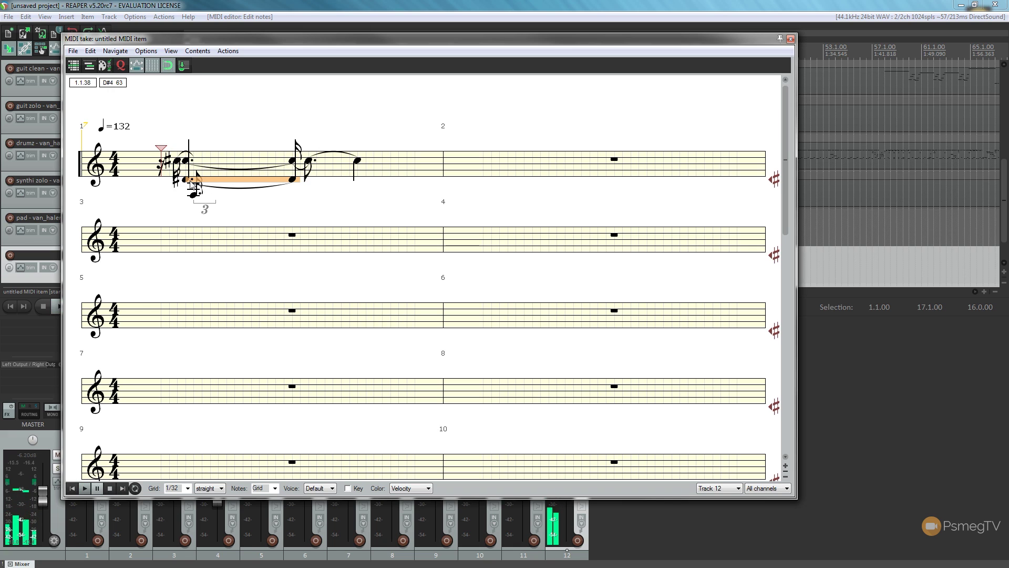
{"action": "left_click", "coordinate": [84, 487]}
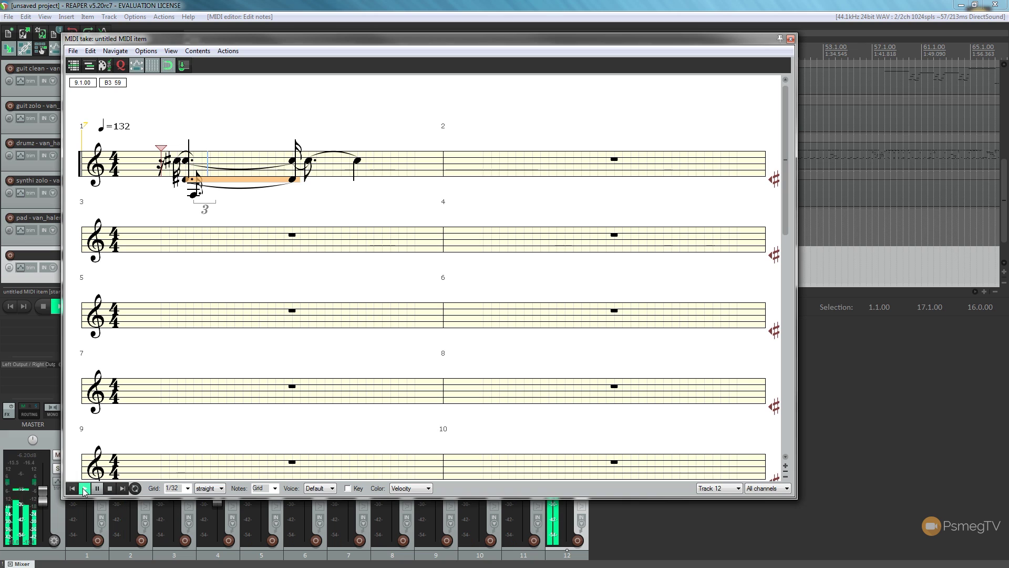
{"action": "left_click", "coordinate": [110, 488]}
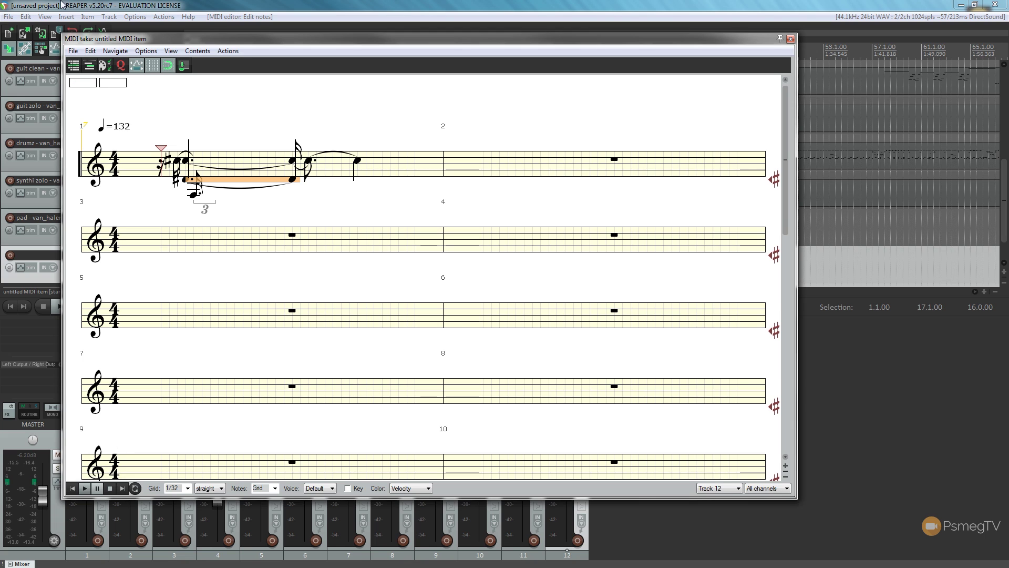
- In piano roll mode, match the short low note's start and length to the D#4 note and move it to A3
{"action": "left_click", "coordinate": [173, 52]}
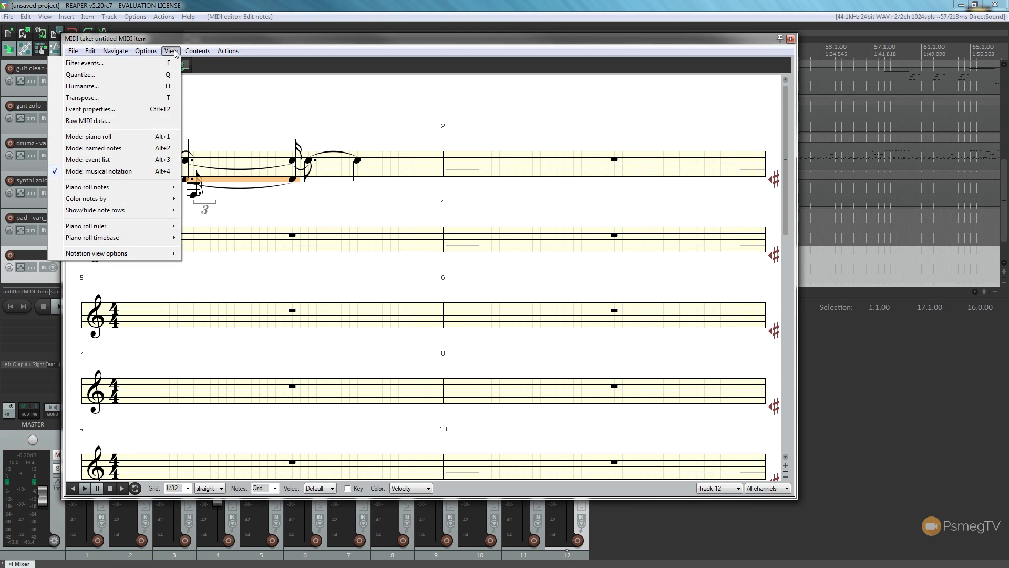
{"action": "left_click", "coordinate": [108, 137]}
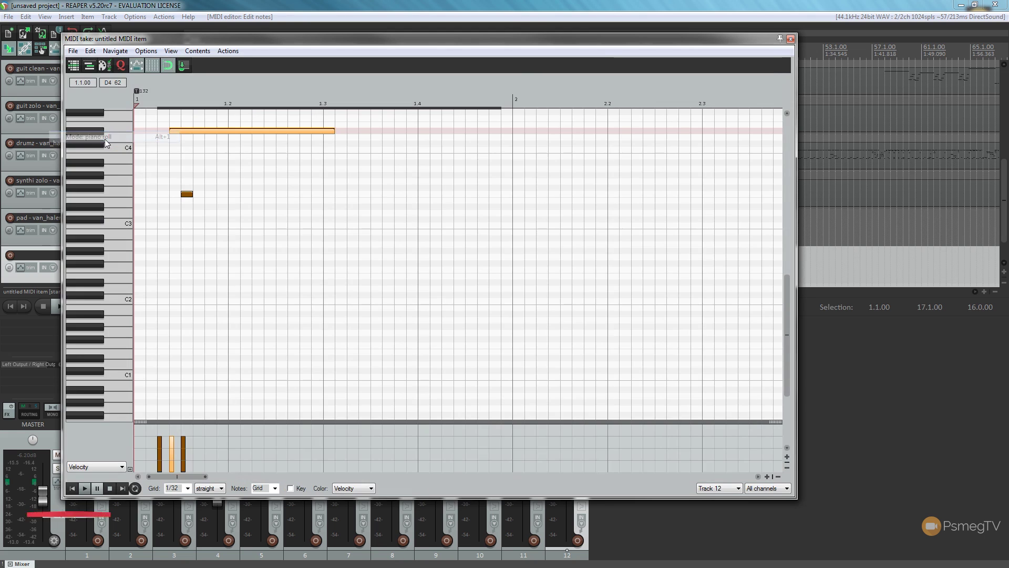
{"action": "left_click", "coordinate": [187, 195]}
{"action": "left_click_drag", "start_coordinate": [188, 195], "coordinate": [332, 152]}
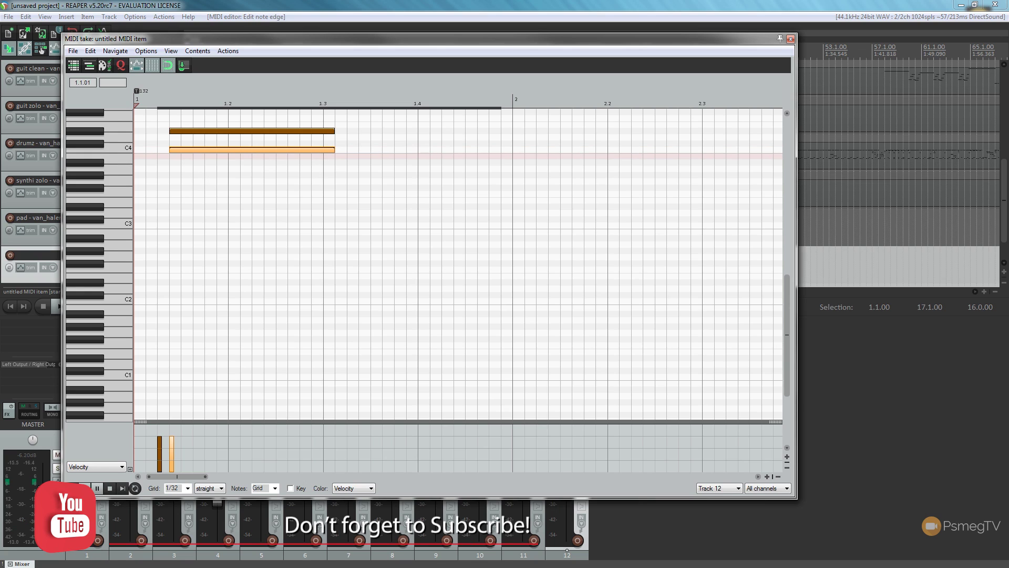
{"action": "key", "text": "space"}
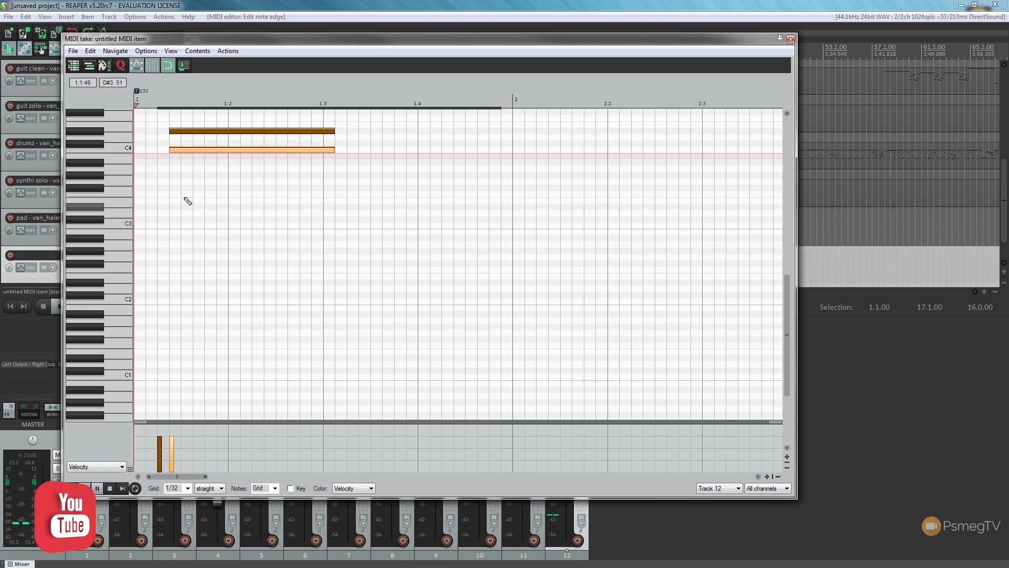
{"action": "left_click_drag", "start_coordinate": [191, 152], "coordinate": [194, 175]}
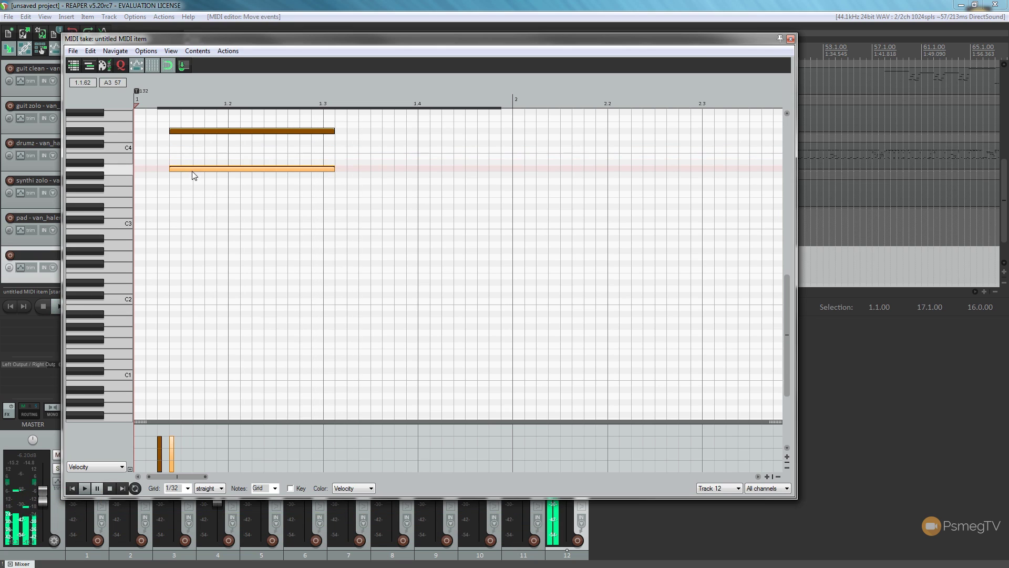
- Replace the A3 note with a C#4 note matching the D#4 note's start and length, and play the measure from the start
{"action": "double_click", "coordinate": [191, 170]}
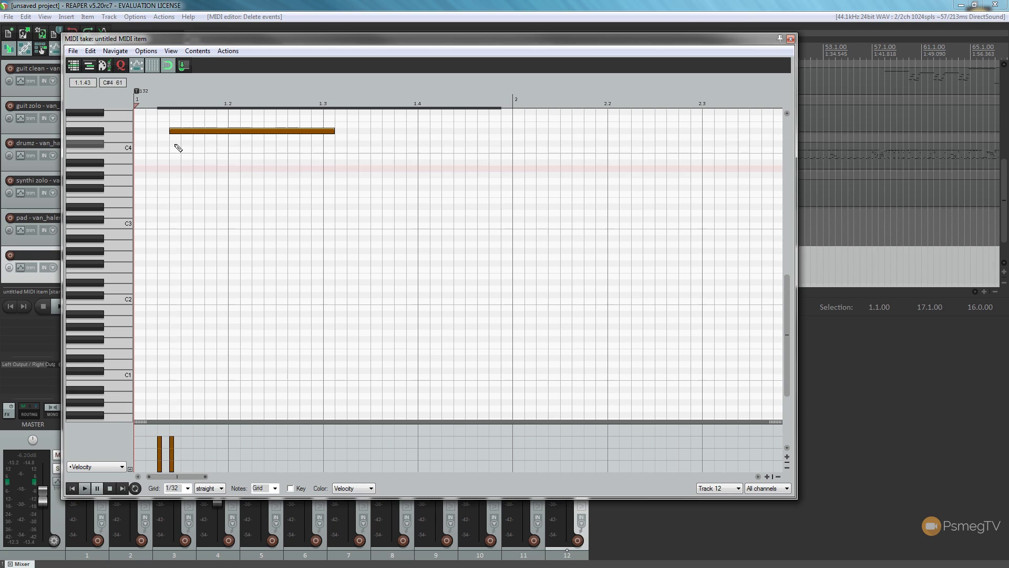
{"action": "left_click_drag", "start_coordinate": [174, 145], "coordinate": [332, 145]}
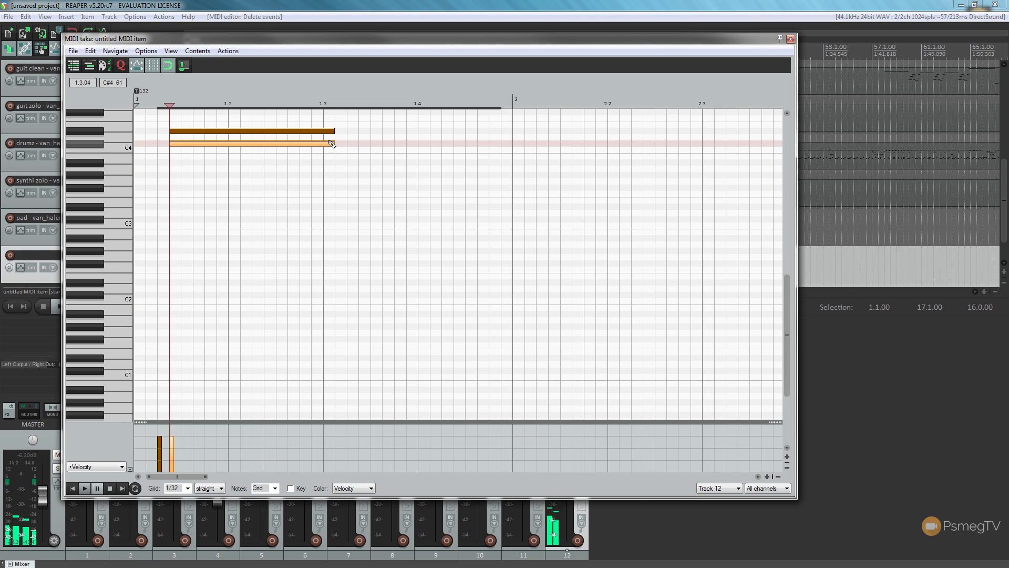
{"action": "left_click", "coordinate": [72, 489]}
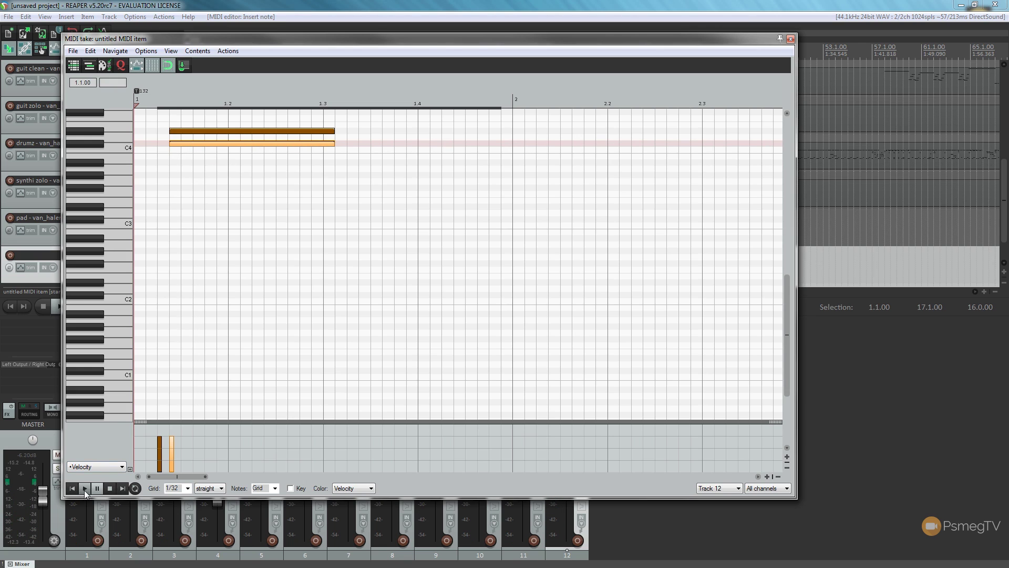
{"action": "left_click", "coordinate": [85, 488]}
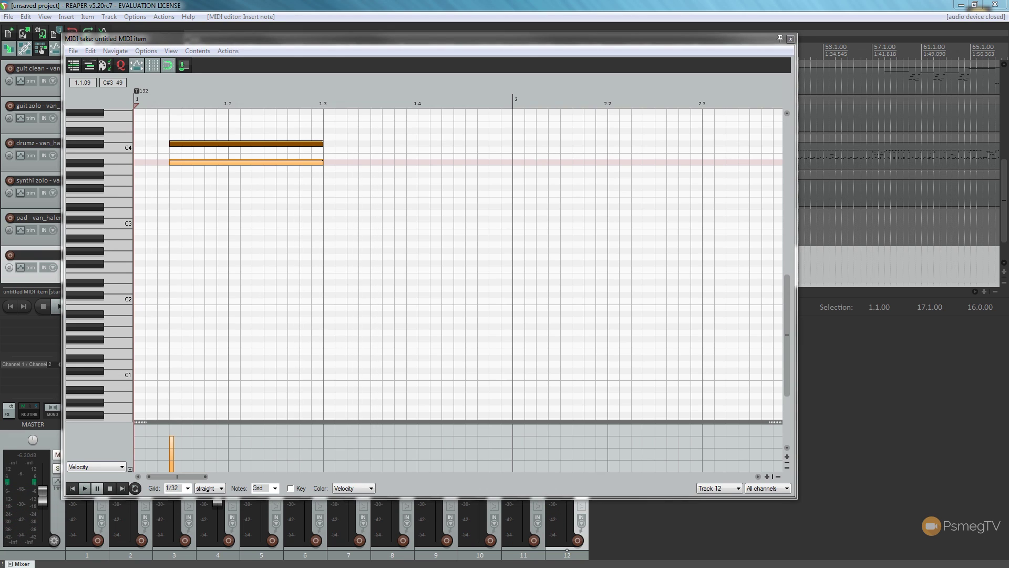
- Play the C#4 and A#3 notes of measure 1 in piano roll mode and again in musical notation mode
{"action": "left_click", "coordinate": [86, 489]}
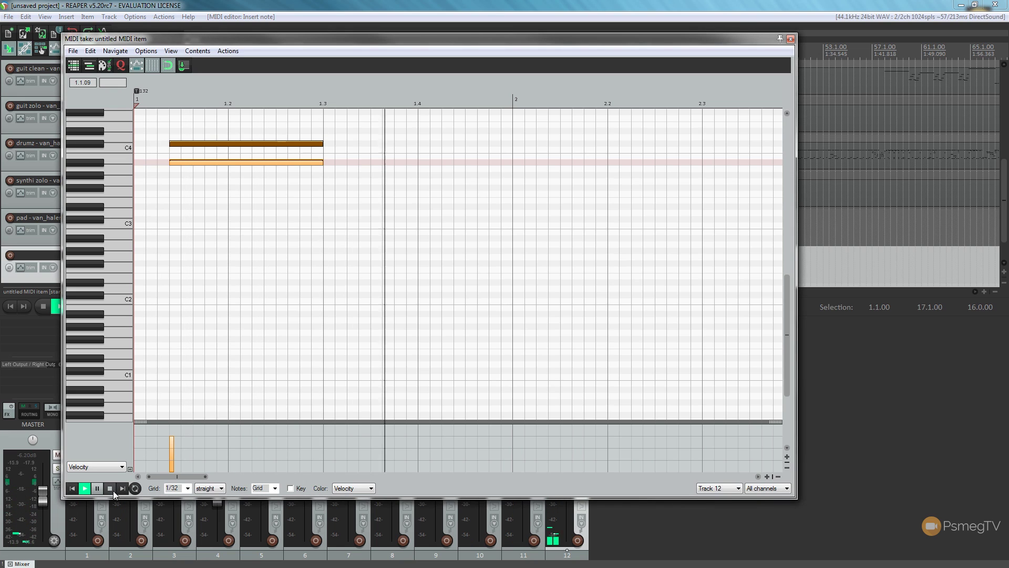
{"action": "left_click", "coordinate": [111, 488]}
{"action": "left_click", "coordinate": [171, 51]}
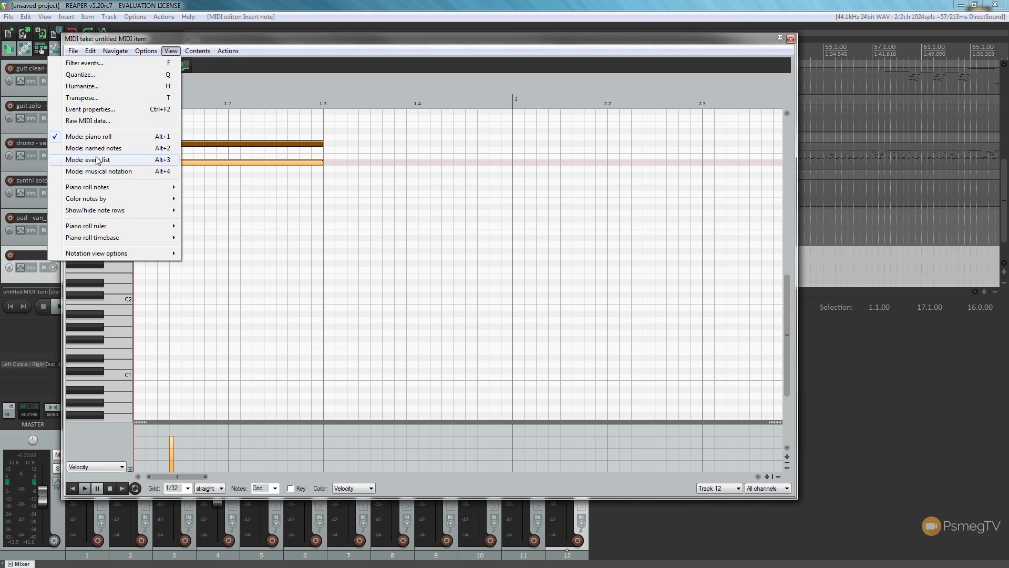
{"action": "left_click", "coordinate": [98, 170]}
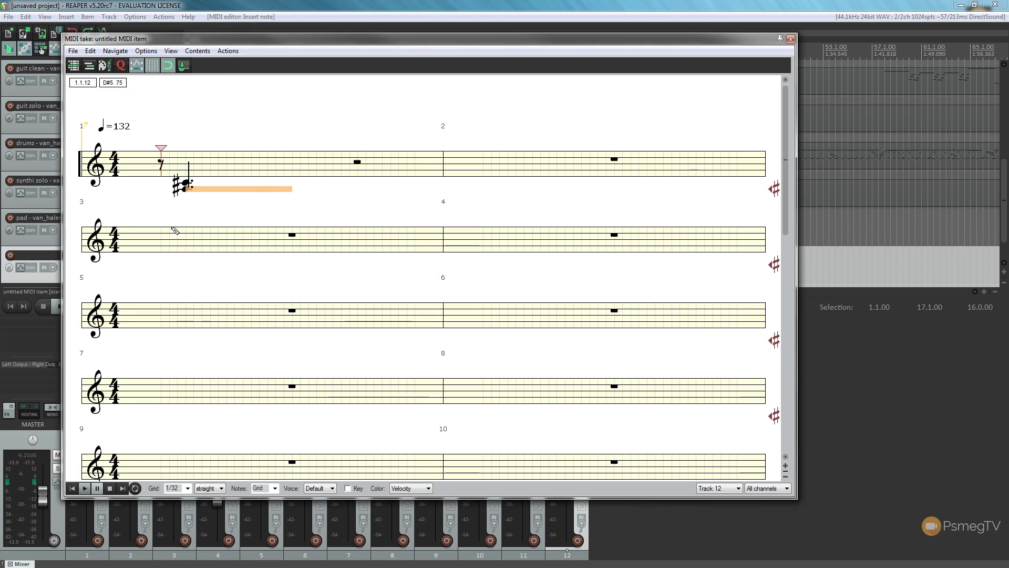
{"action": "left_click", "coordinate": [84, 488]}
{"action": "left_click", "coordinate": [108, 489]}
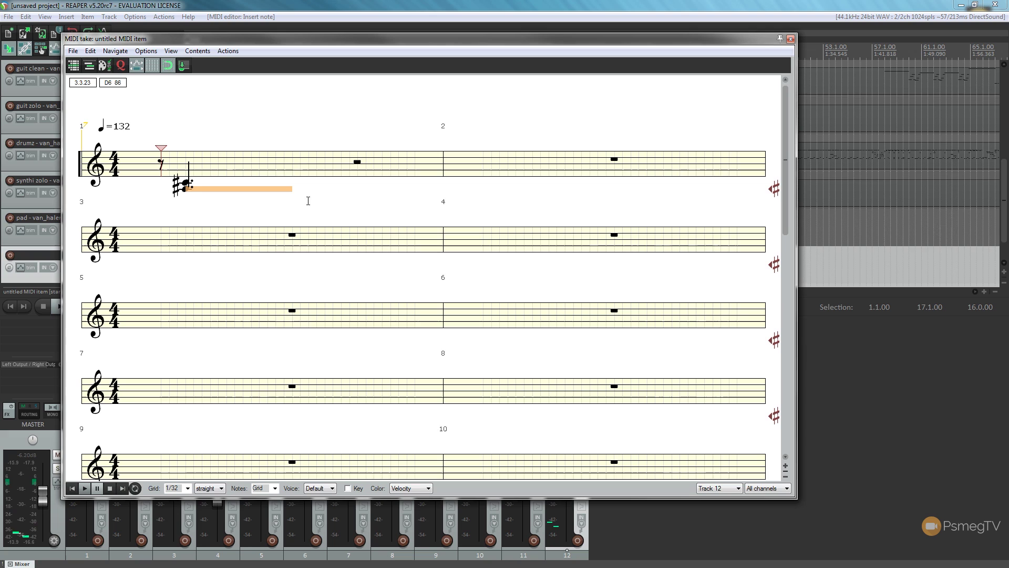
- Lengthen the lower note of the chord to the end of measure 1 in the notation and play the measure
{"action": "left_click_drag", "start_coordinate": [291, 189], "coordinate": [441, 189]}
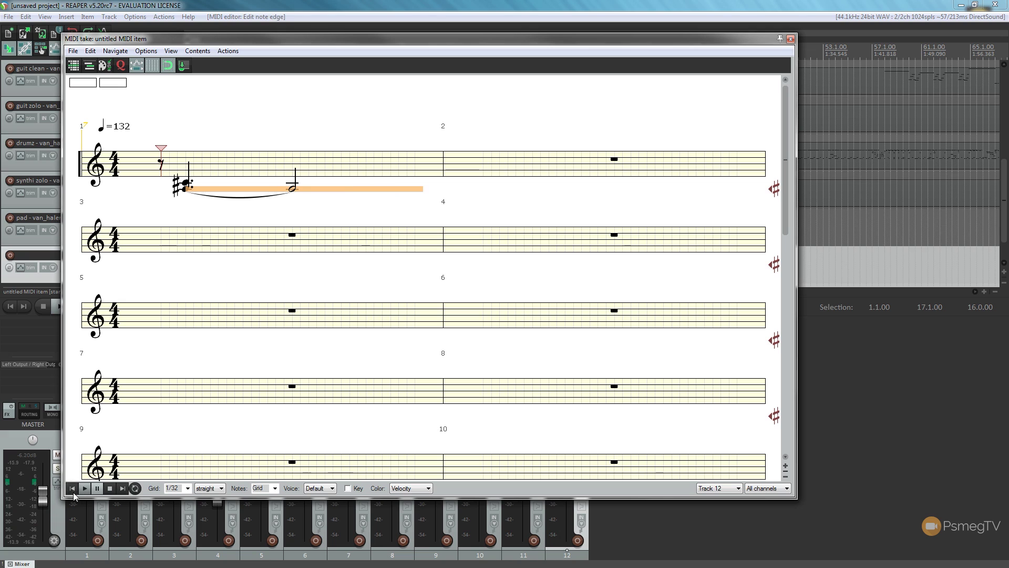
{"action": "left_click", "coordinate": [83, 489]}
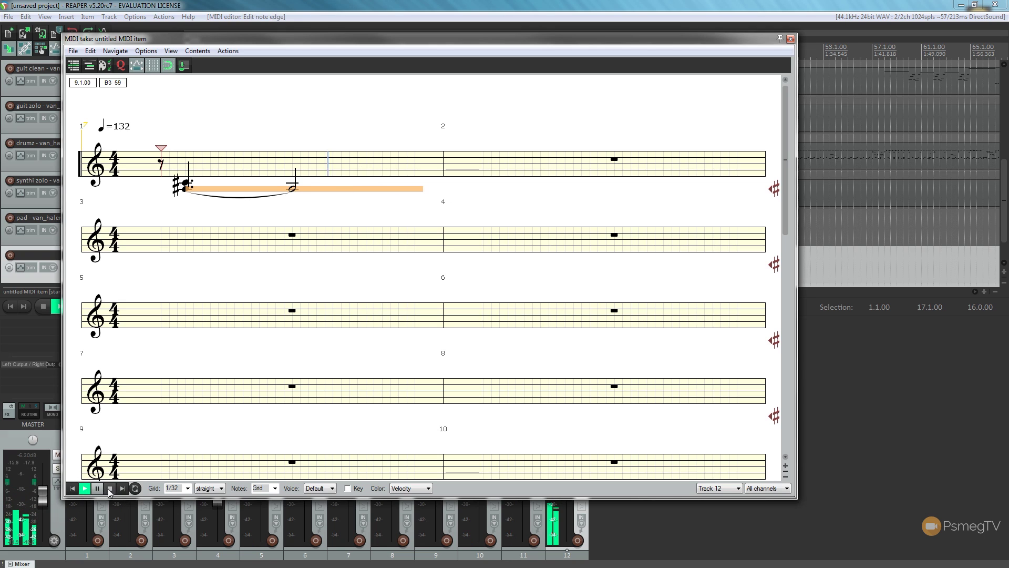
{"action": "left_click", "coordinate": [110, 488]}
- In piano roll mode, extend the C#4 note to the end of measure 1 and return to musical notation mode
{"action": "left_click", "coordinate": [171, 51]}
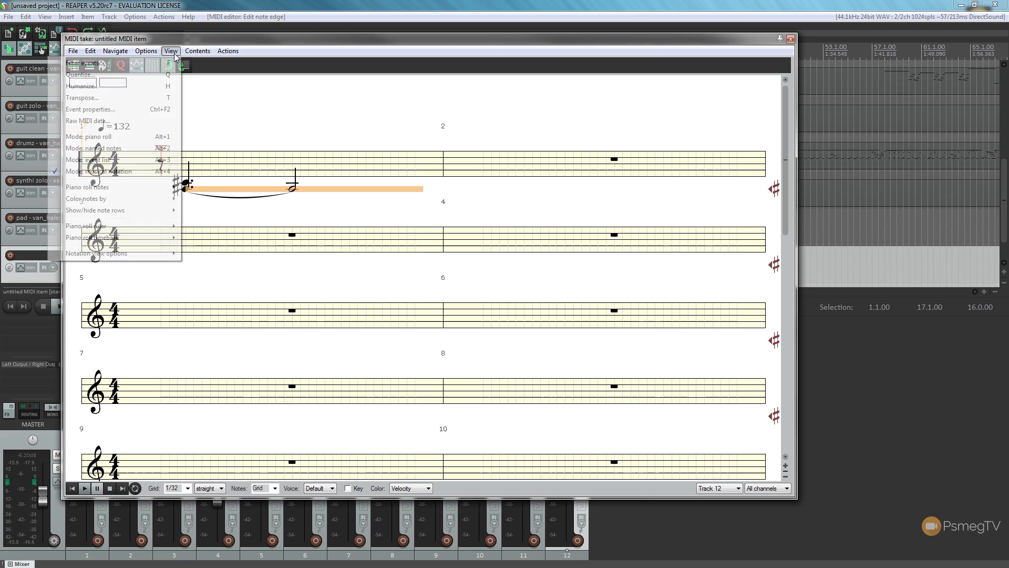
{"action": "left_click", "coordinate": [137, 134]}
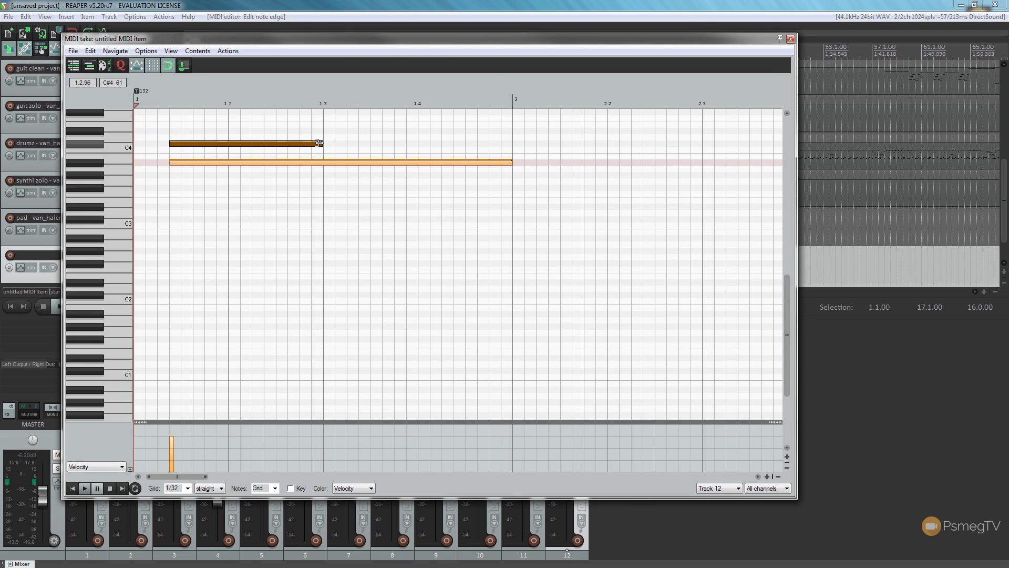
{"action": "left_click_drag", "start_coordinate": [319, 143], "coordinate": [513, 143]}
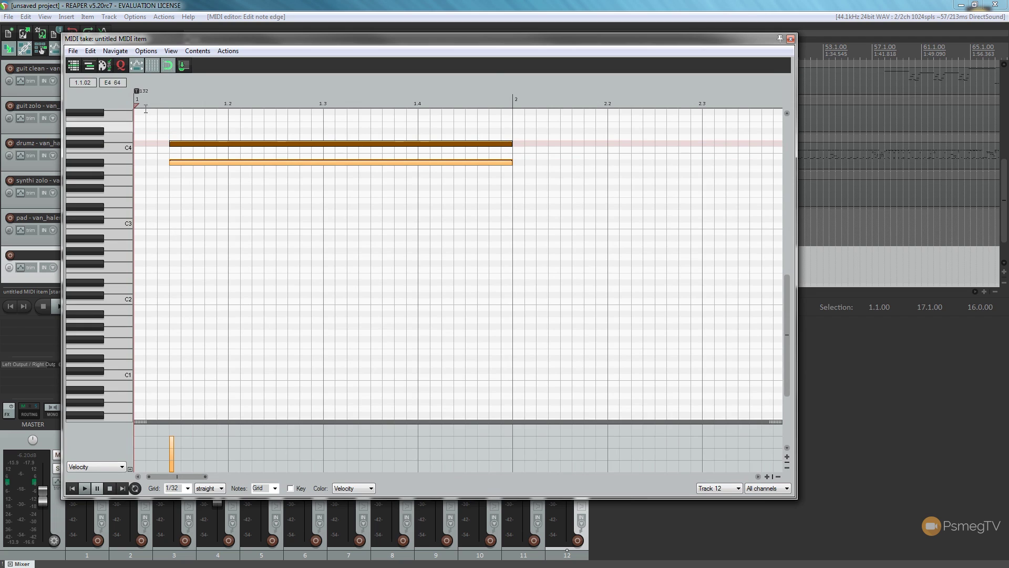
{"action": "left_click", "coordinate": [171, 52]}
{"action": "left_click", "coordinate": [108, 173]}
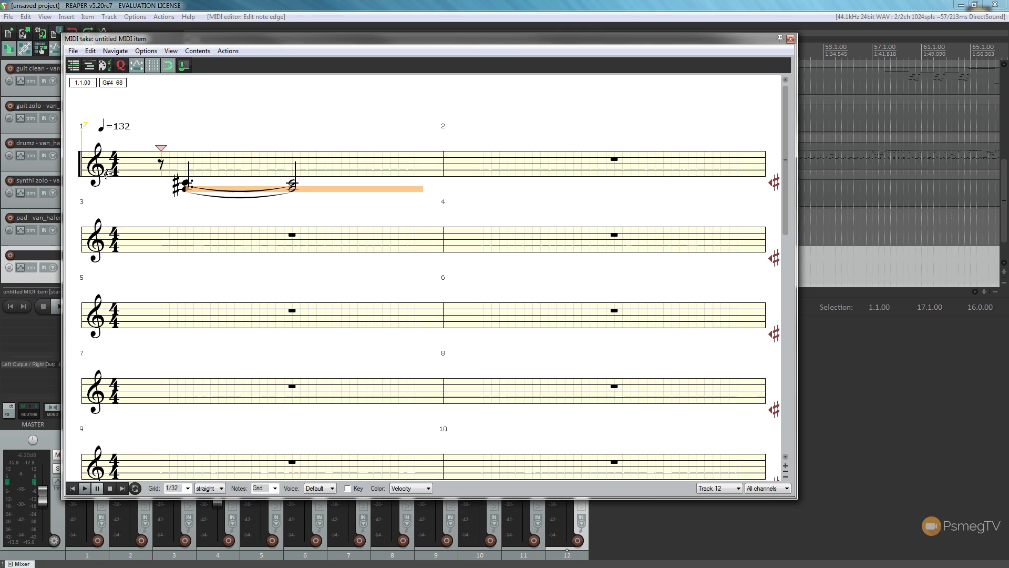